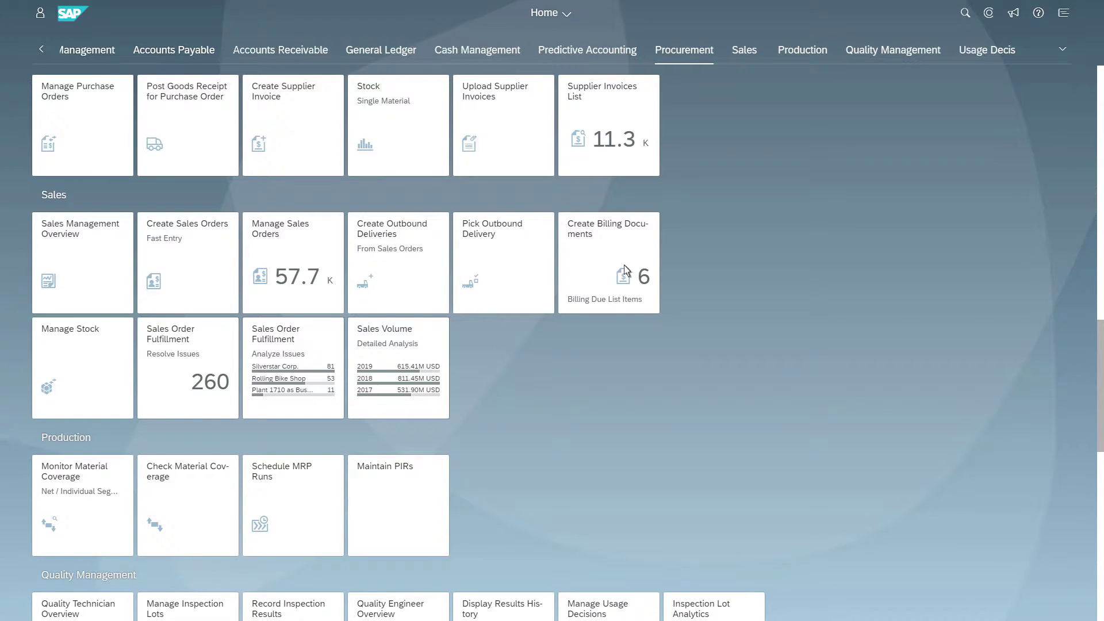
Ask Copilot 'Show me invoices with amount more than 10000' and expand to all five pending approvals
click(988, 12)
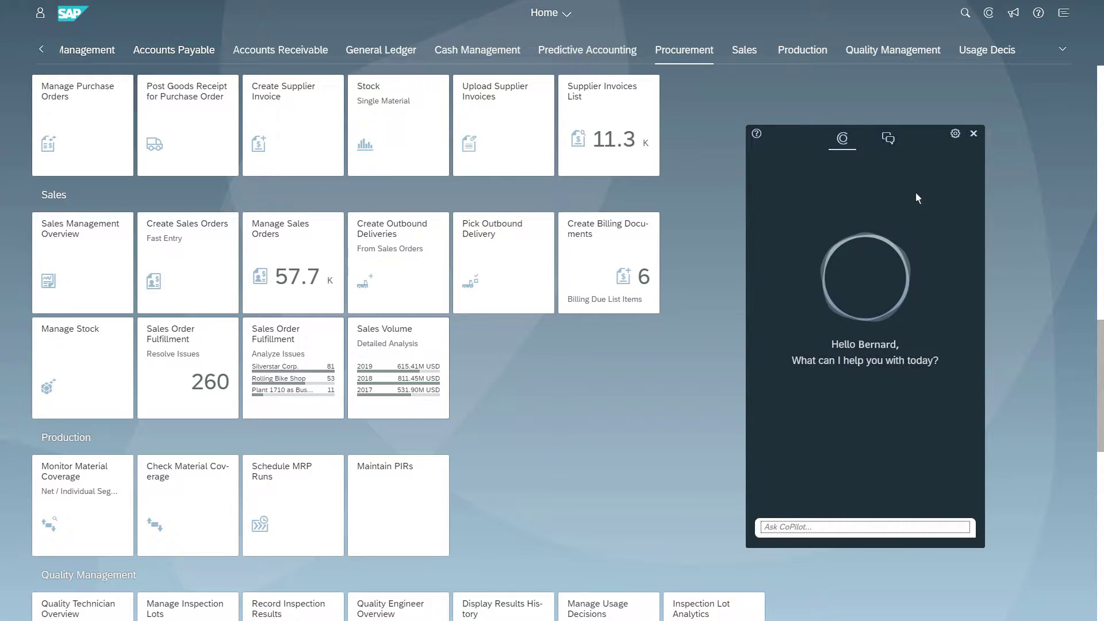
click(771, 527)
text(Show me invoi)
text(ces with amount more than 10000)
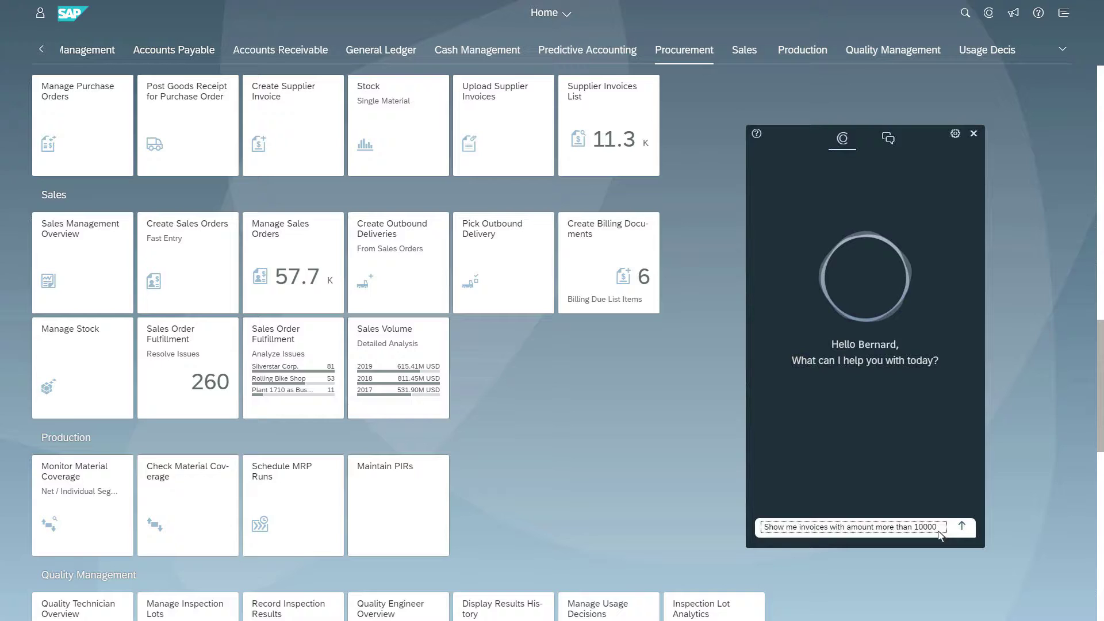
click(961, 526)
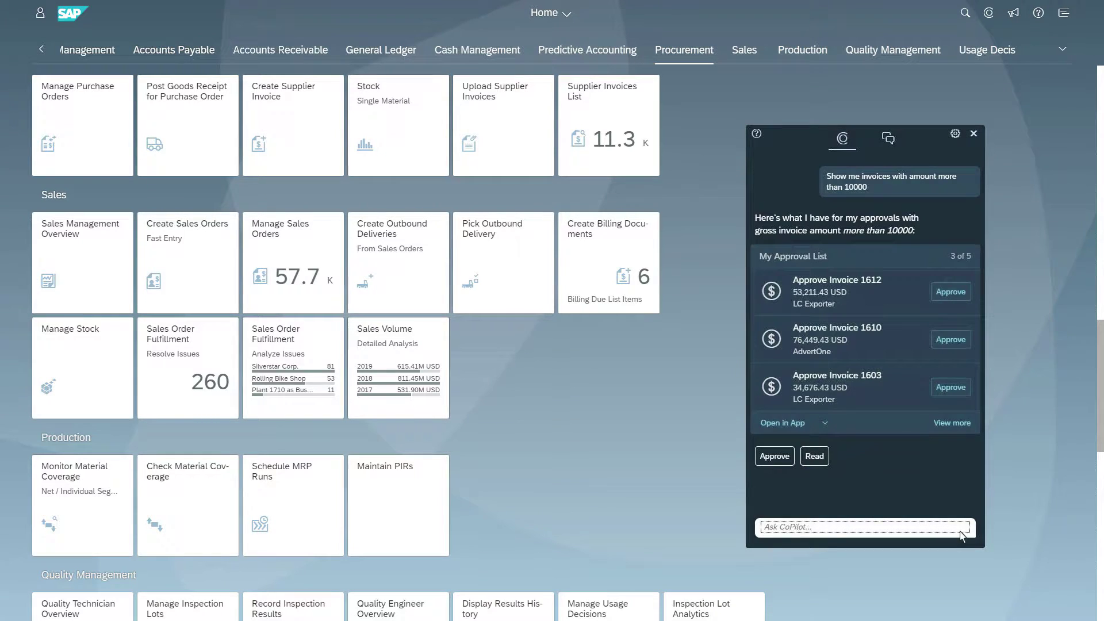
click(938, 429)
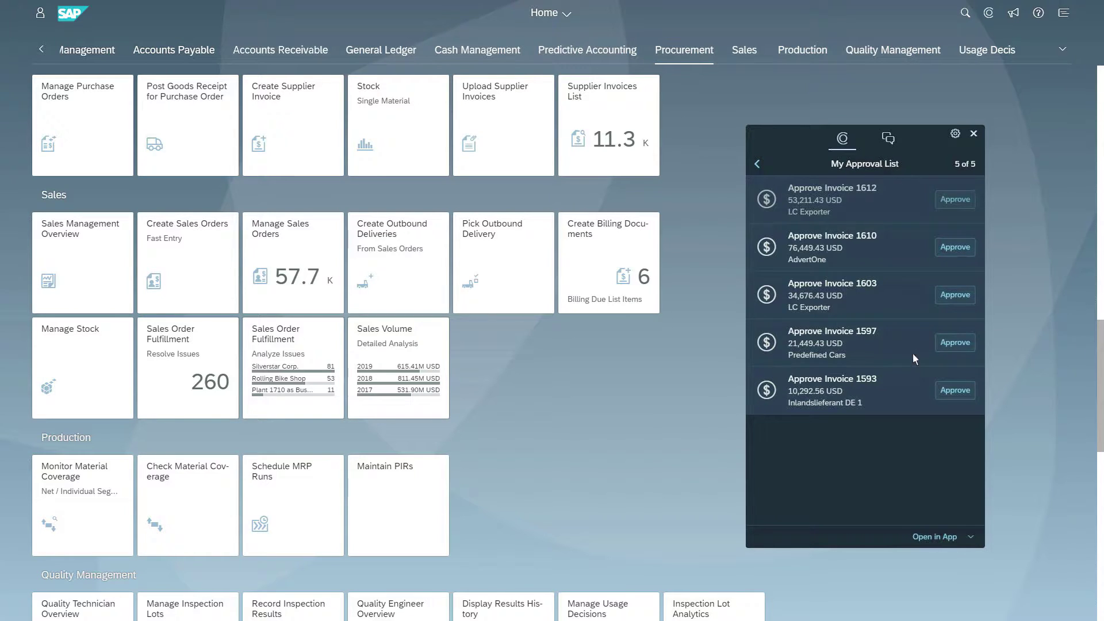
Open invoice 1612 in its approval app, approve it, and return to the Copilot list
click(861, 202)
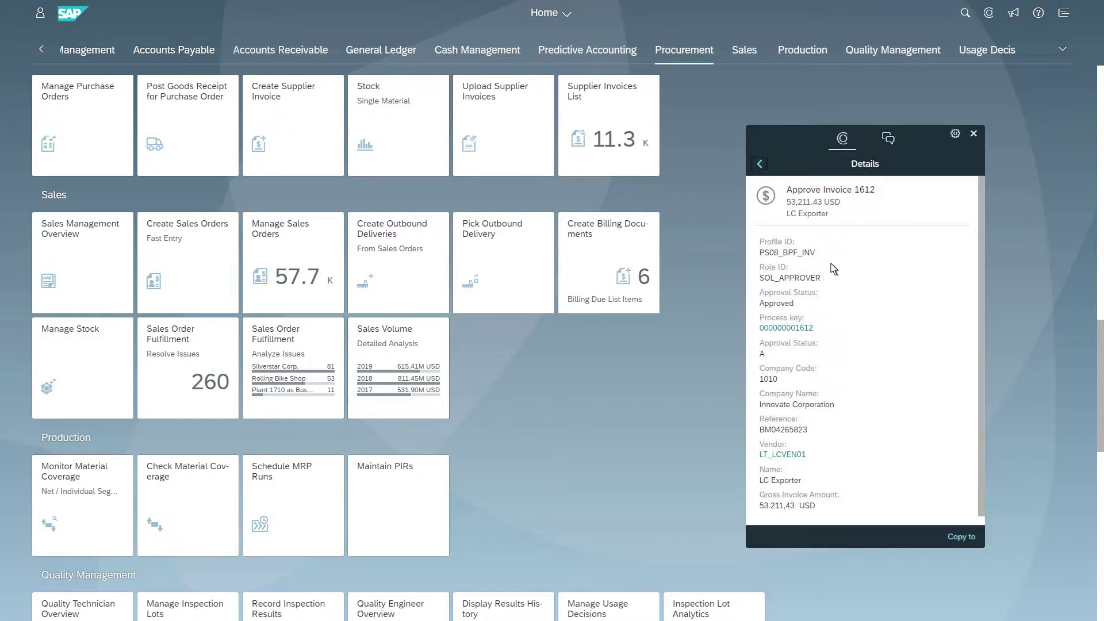
click(798, 330)
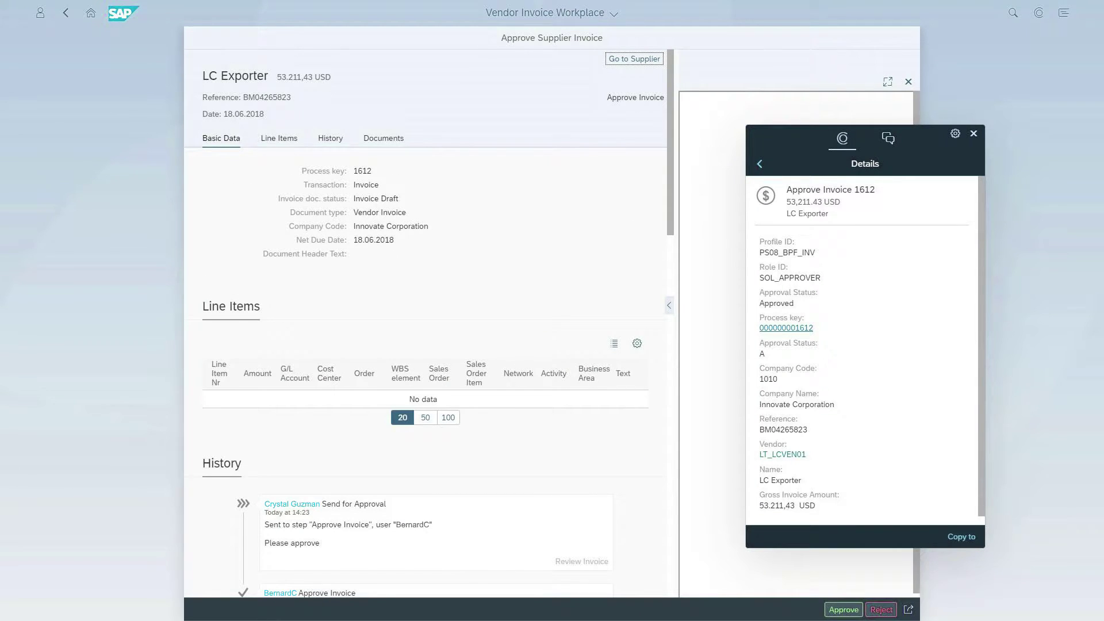
click(841, 610)
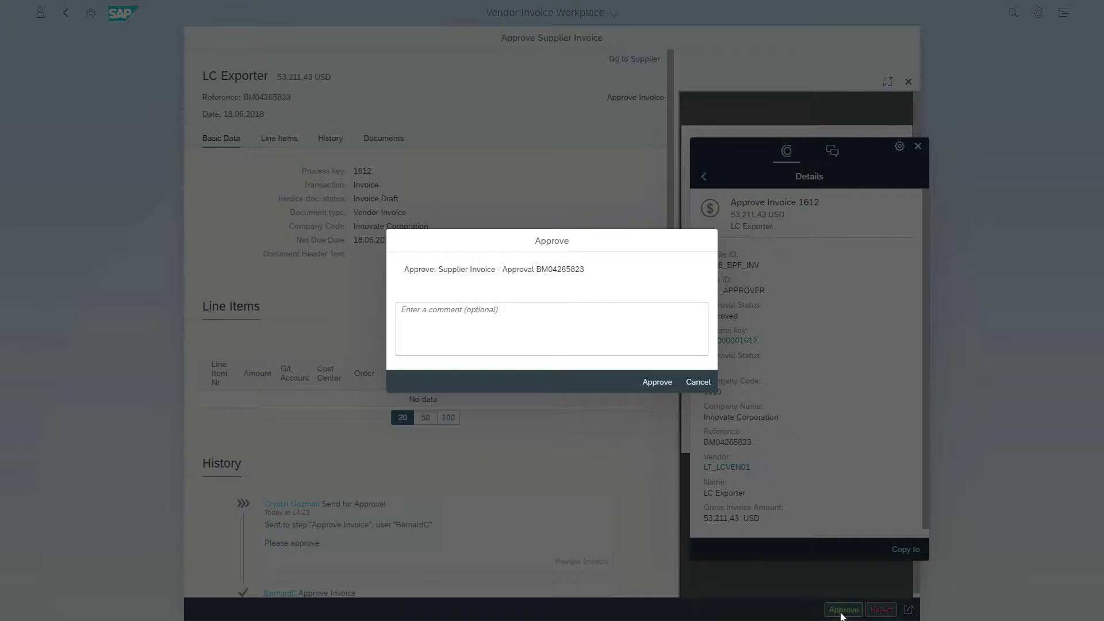
click(660, 383)
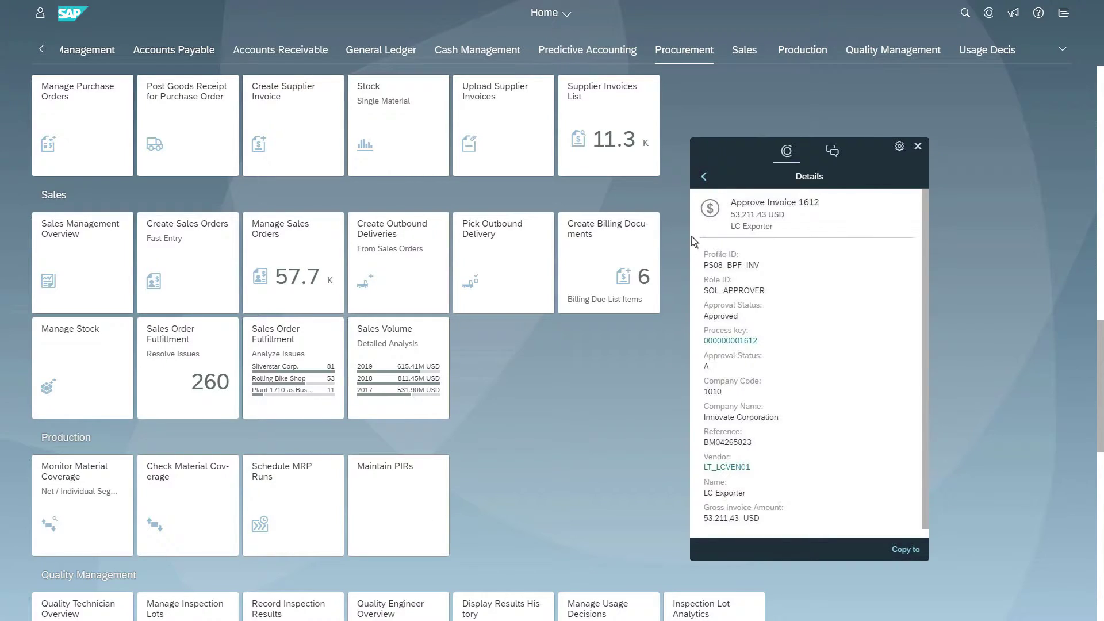
click(702, 177)
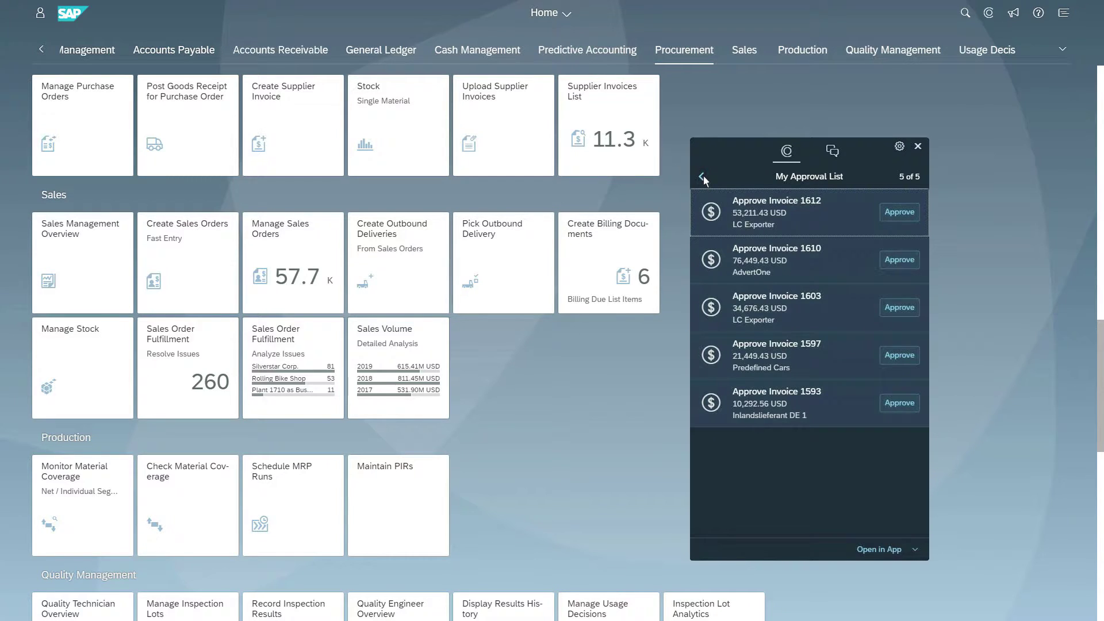
Rerun the over-10000 query and review the four remaining invoices in My Approvals Monitor
click(702, 177)
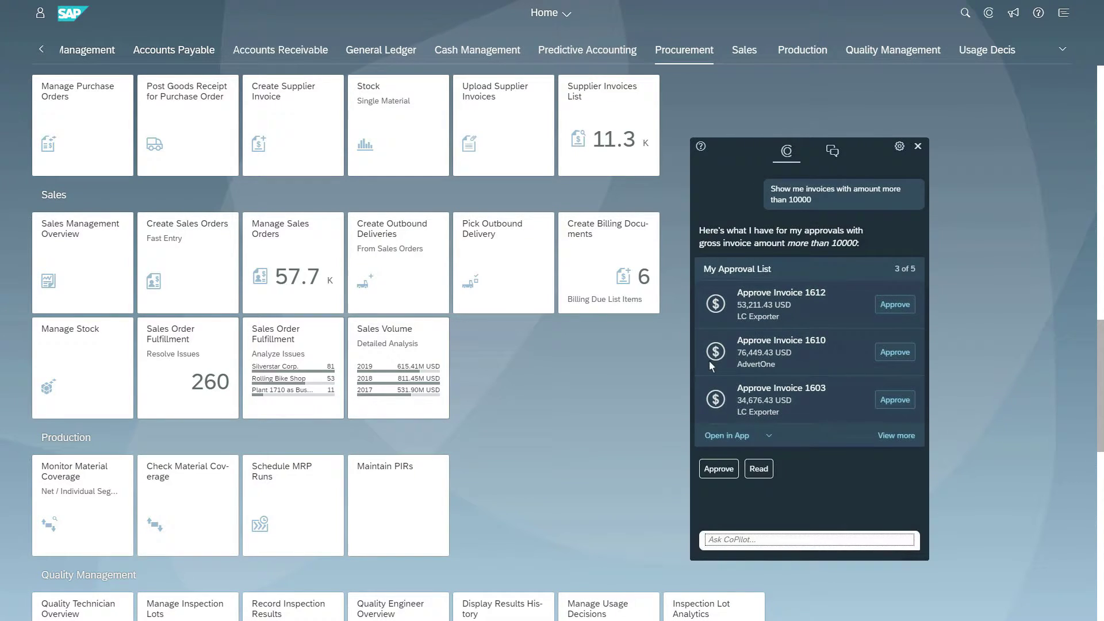
text(Show me invoices wi)
text(th amount more than 10000)
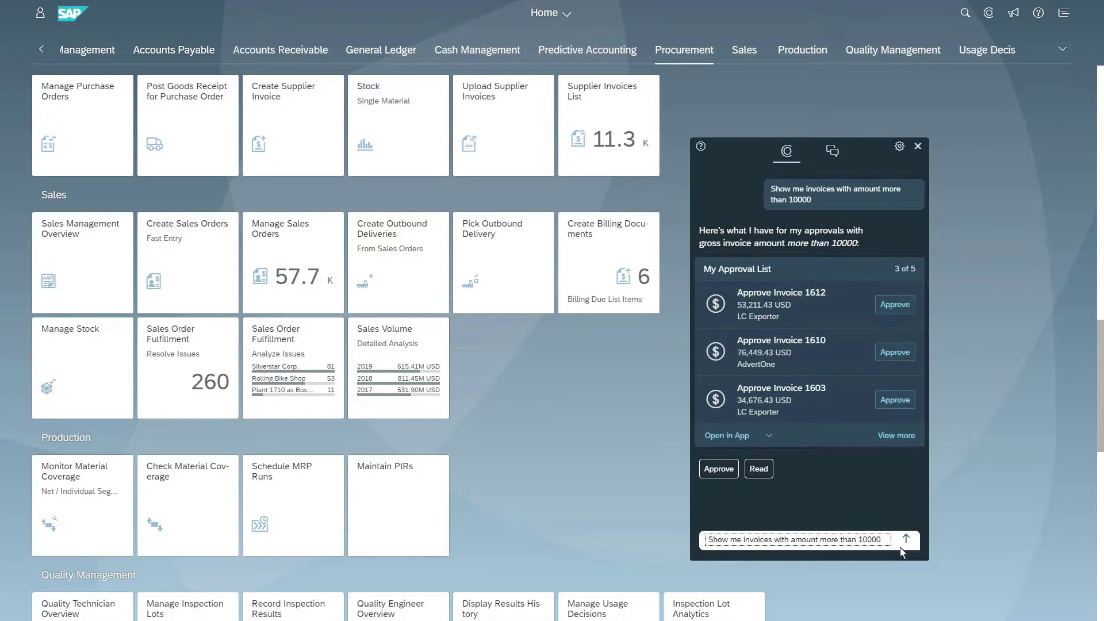
click(905, 540)
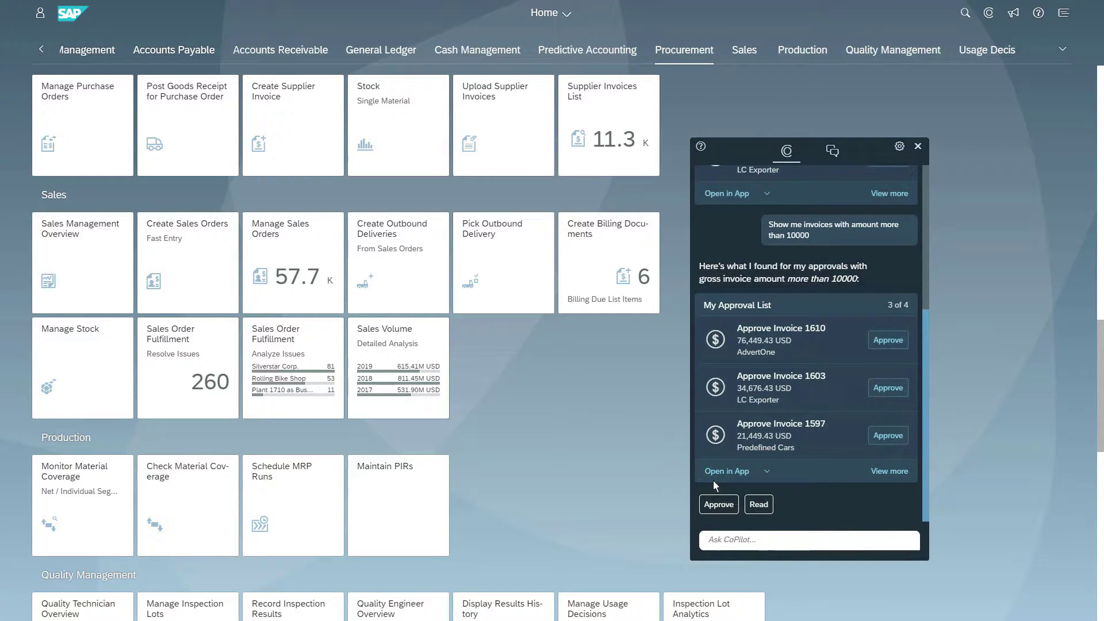
click(725, 471)
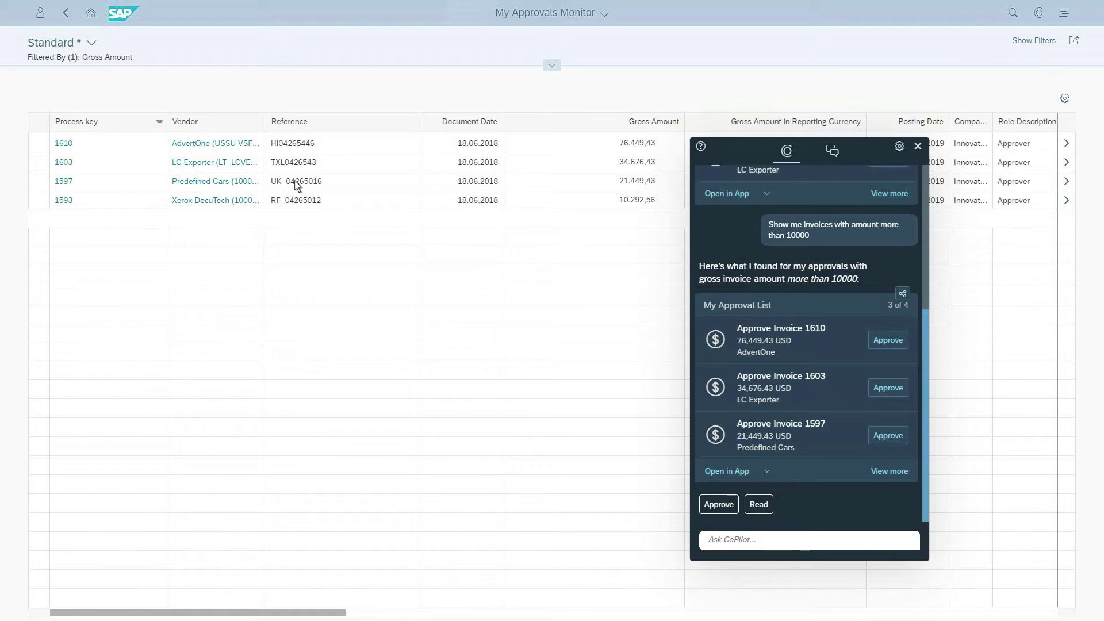
click(90, 13)
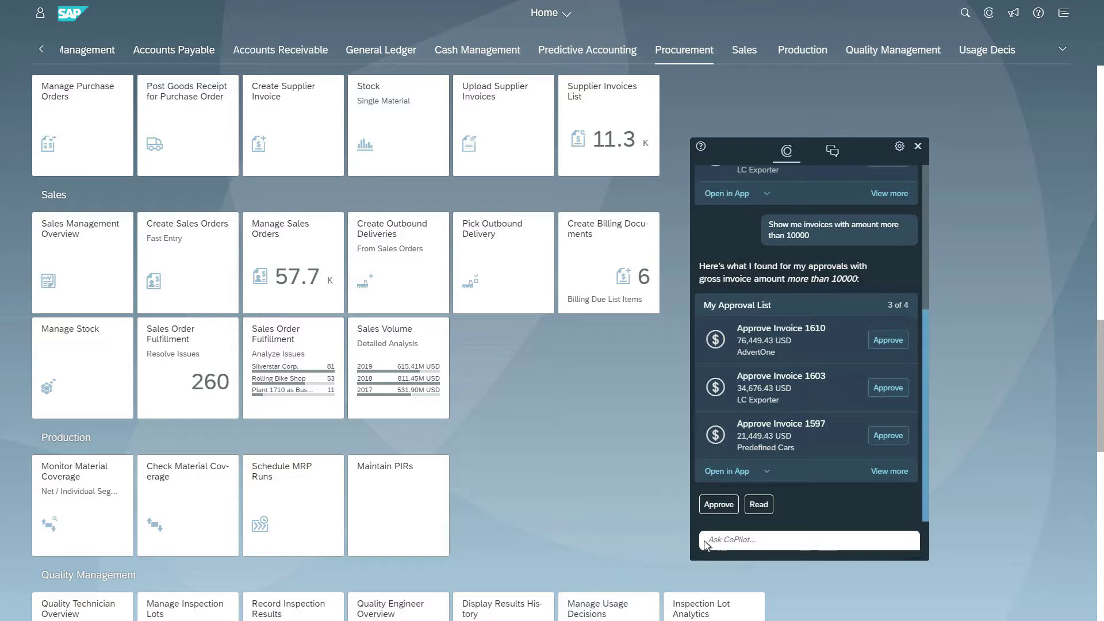
Through Copilot chat, set the second invoice, 1603, to approval status Approved
text(Update second)
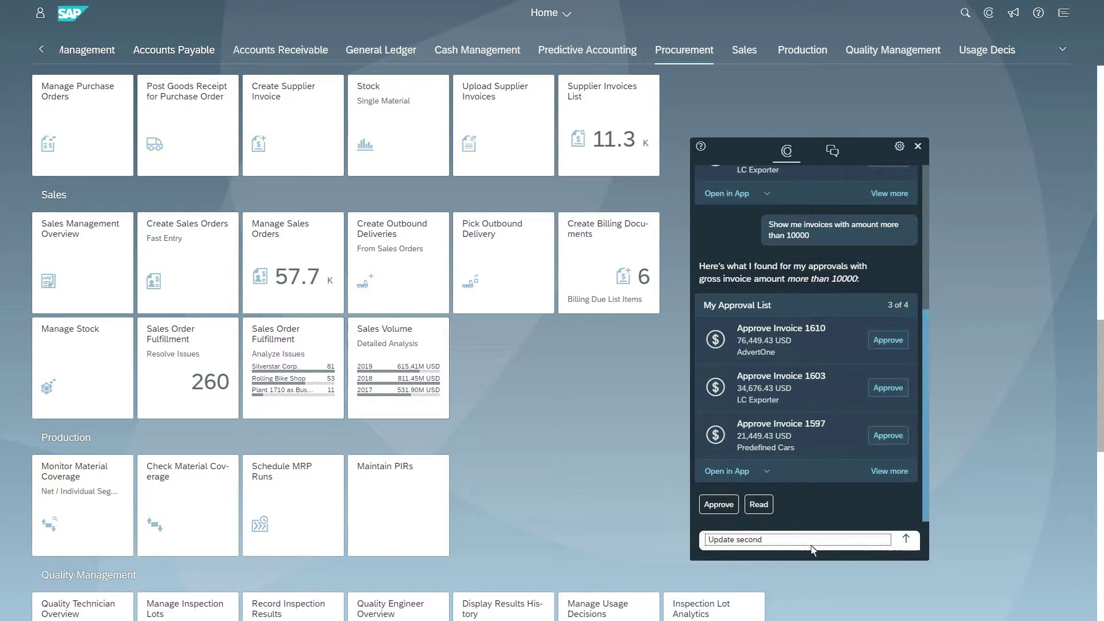
click(906, 540)
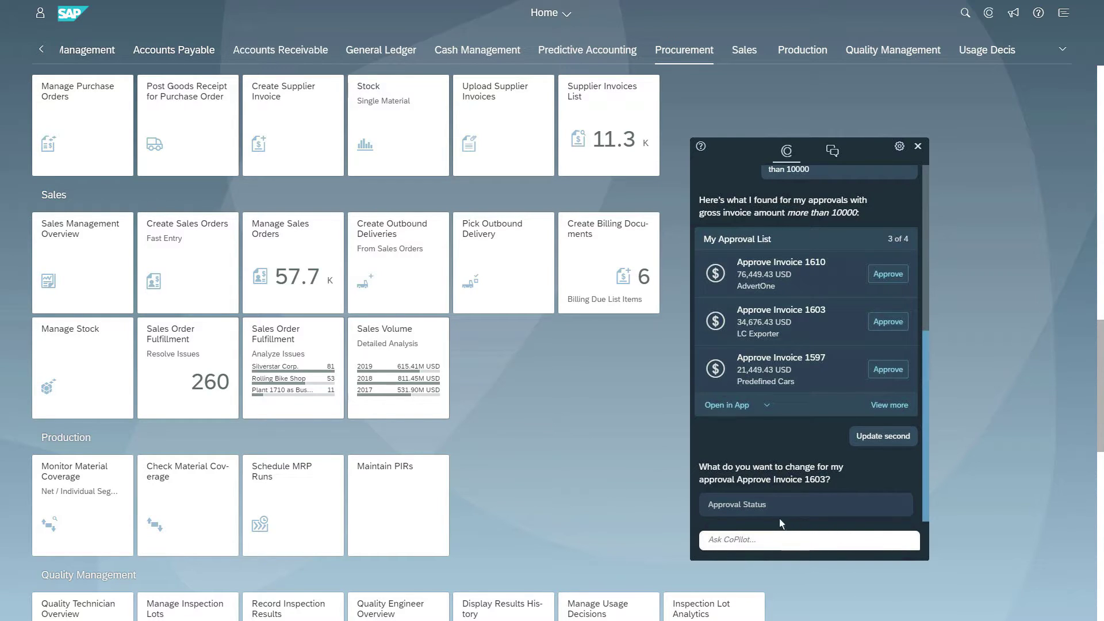
click(741, 511)
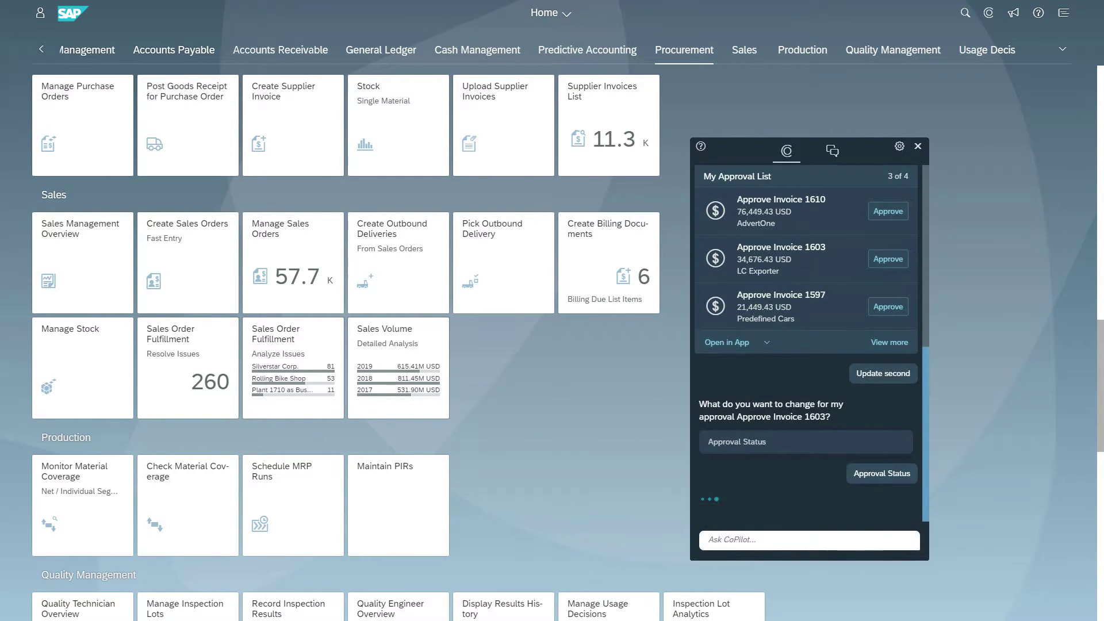
text(Approved)
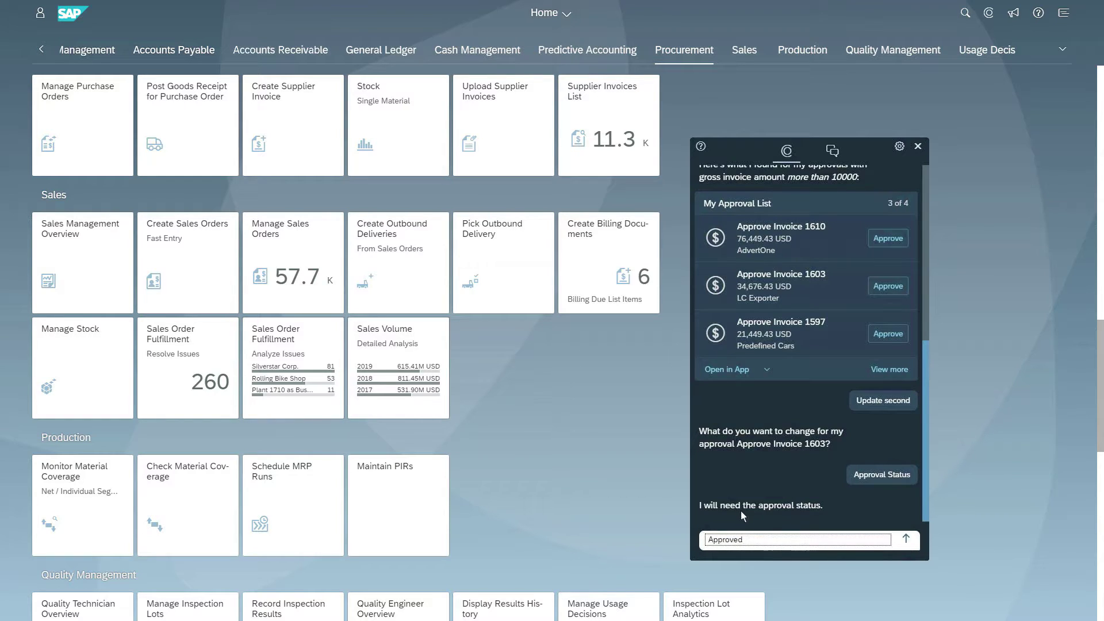
click(905, 541)
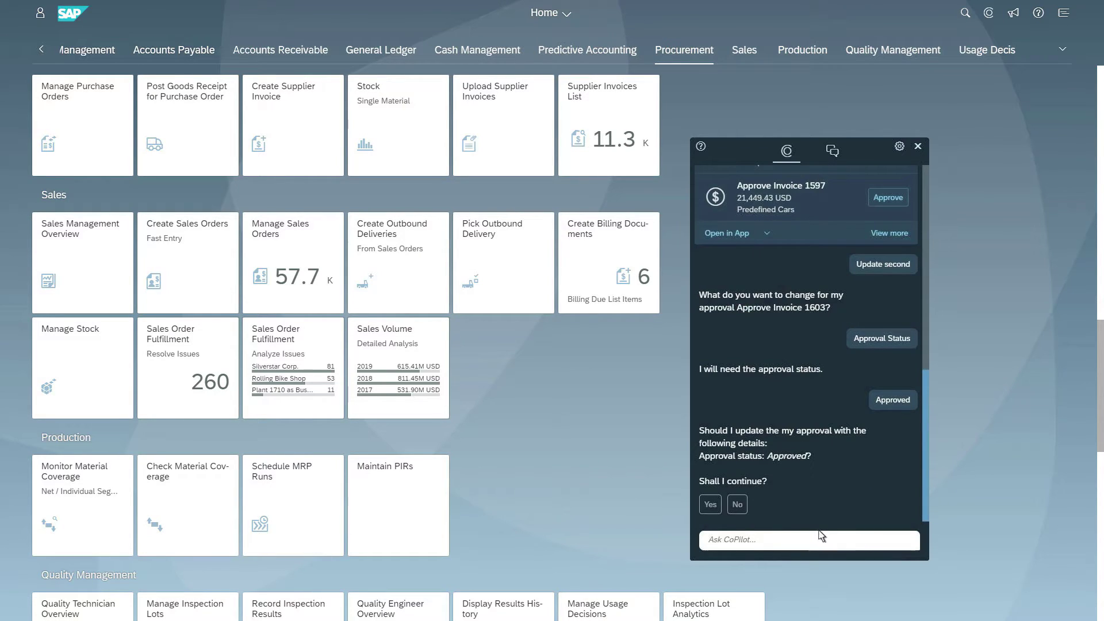
click(711, 511)
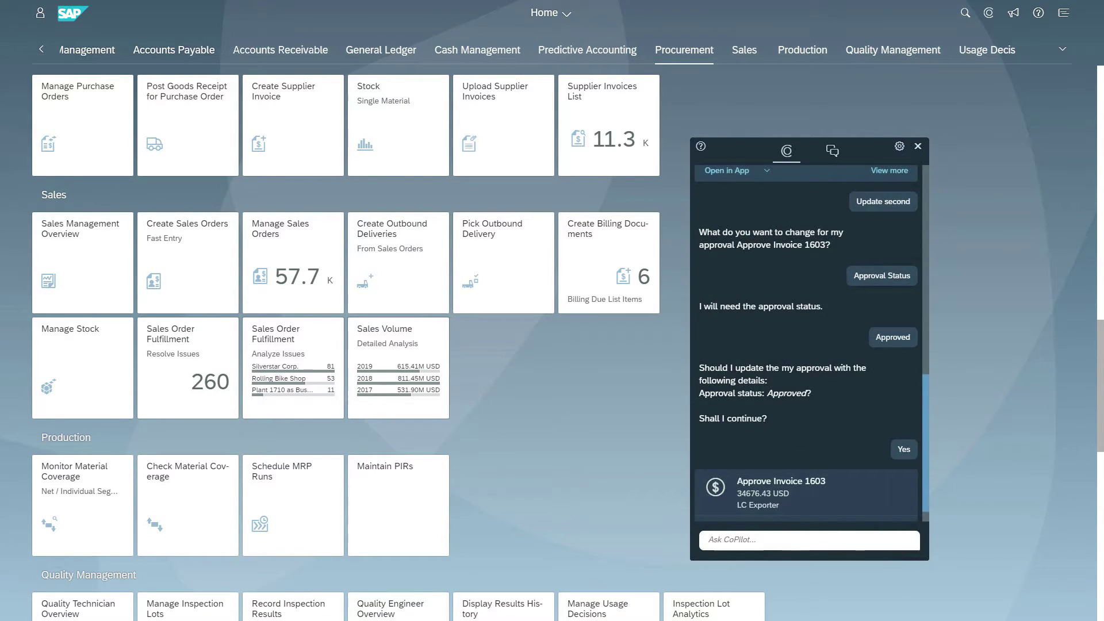
Re-query invoices over 10000, now listing only three
click(712, 546)
text(Show me invoices with amount more than 10000)
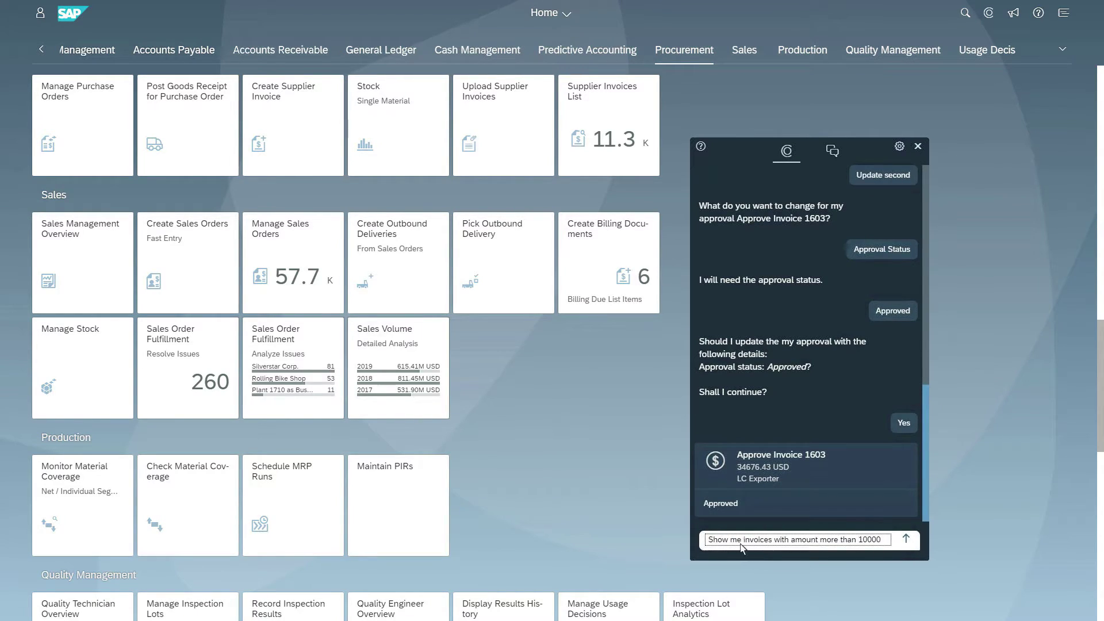
click(905, 541)
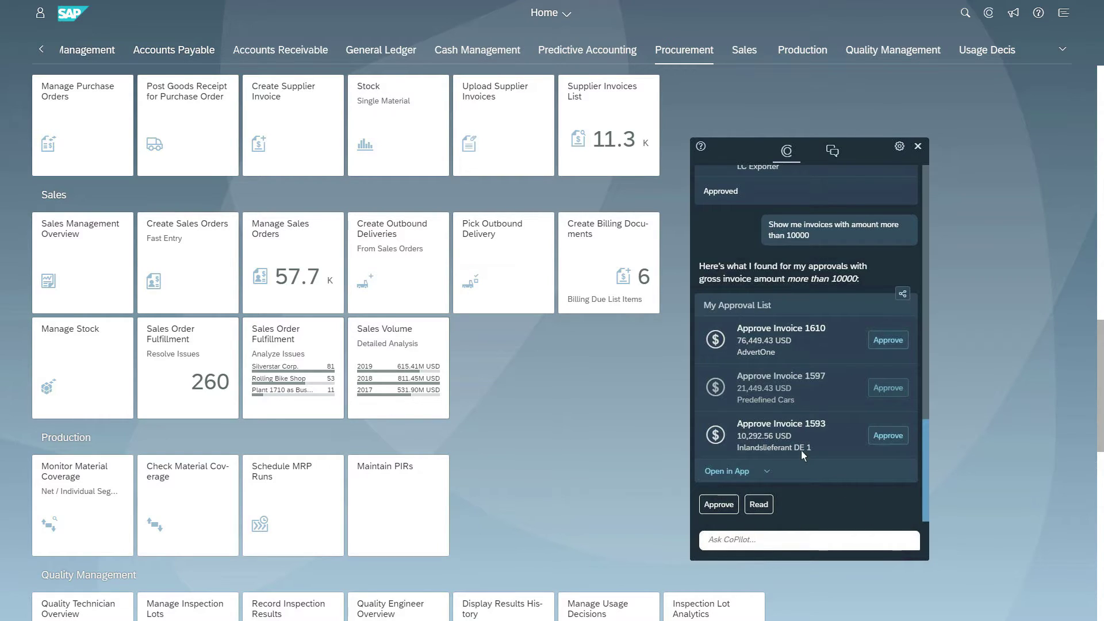
Copy invoice 1597 into a new chat and invite a colleague
click(737, 394)
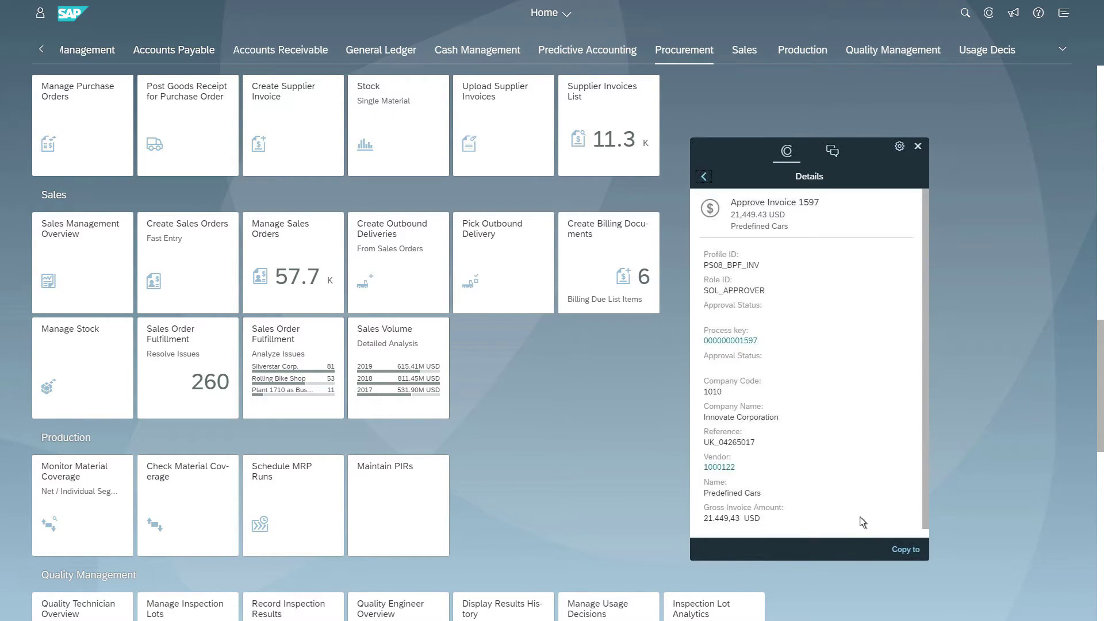
click(896, 551)
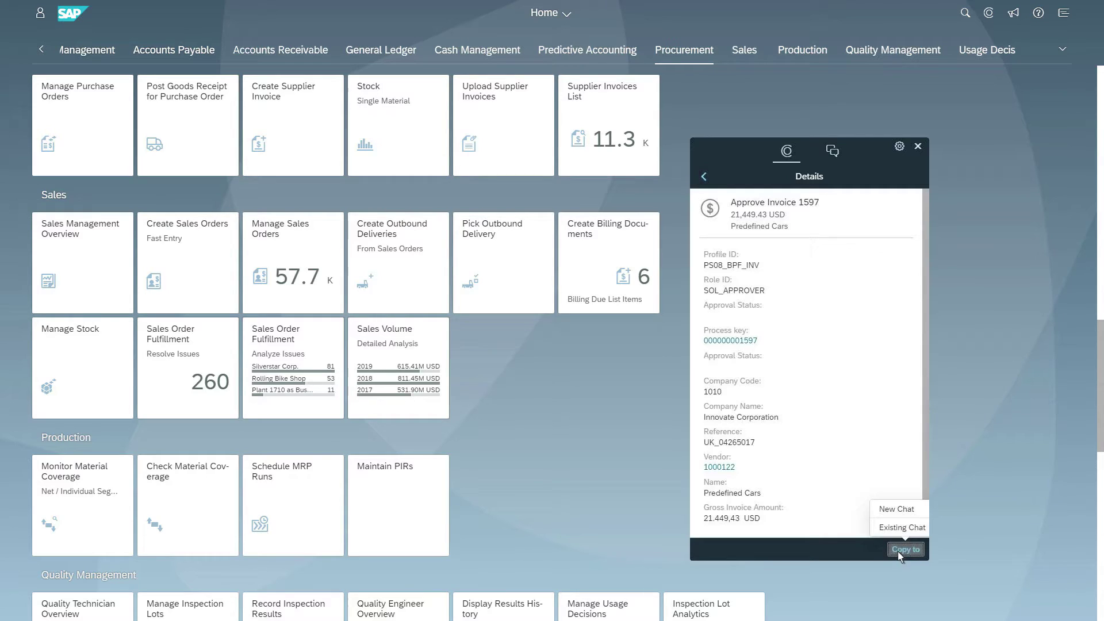
click(897, 510)
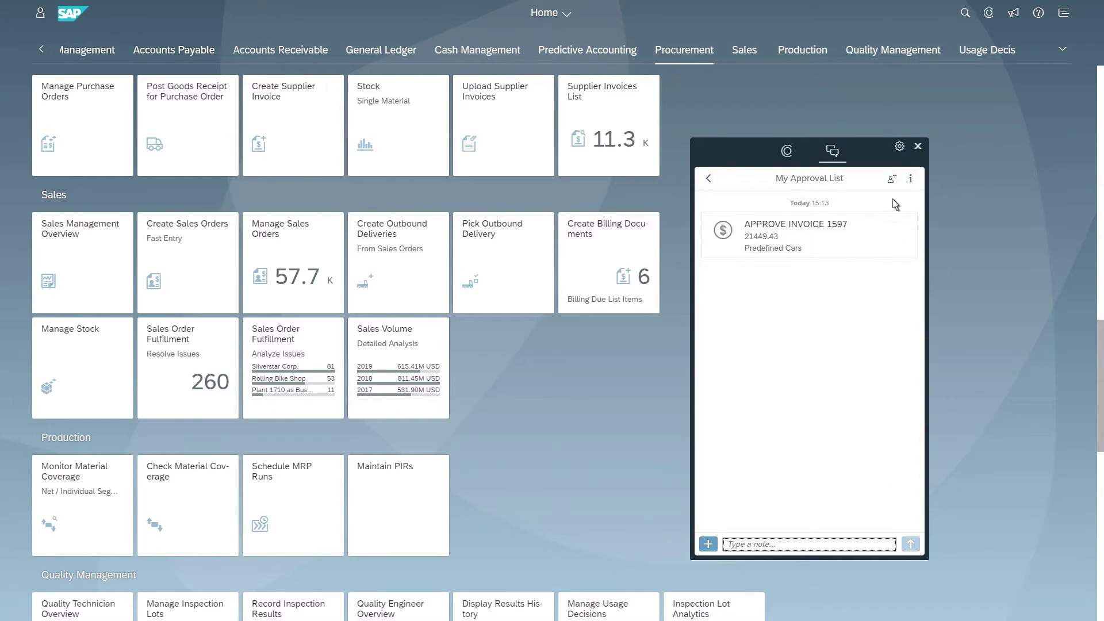
click(891, 179)
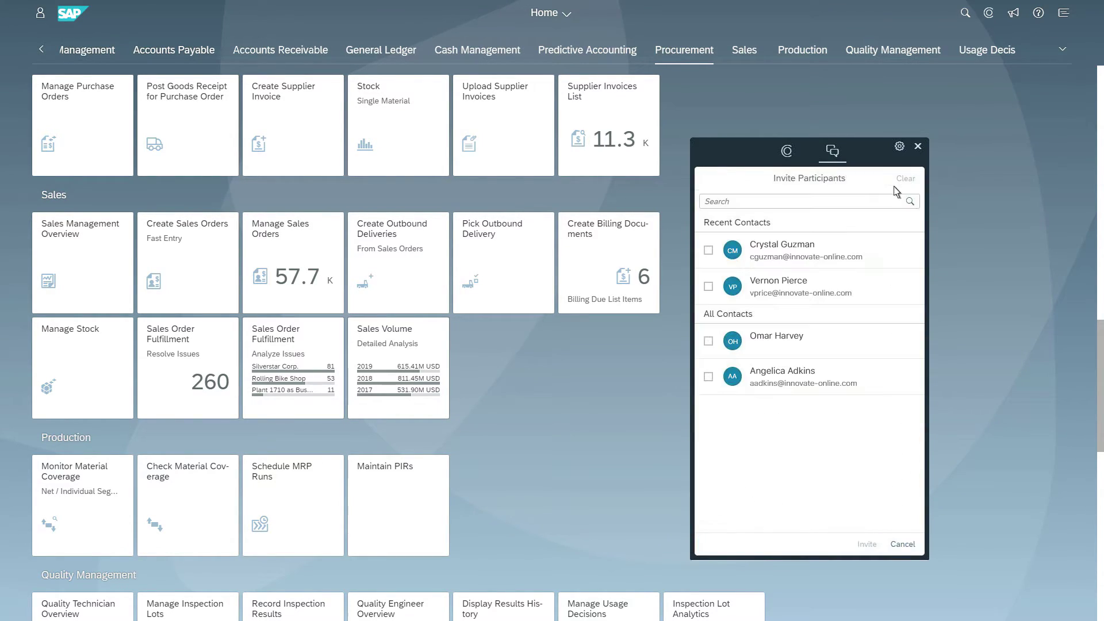
click(797, 298)
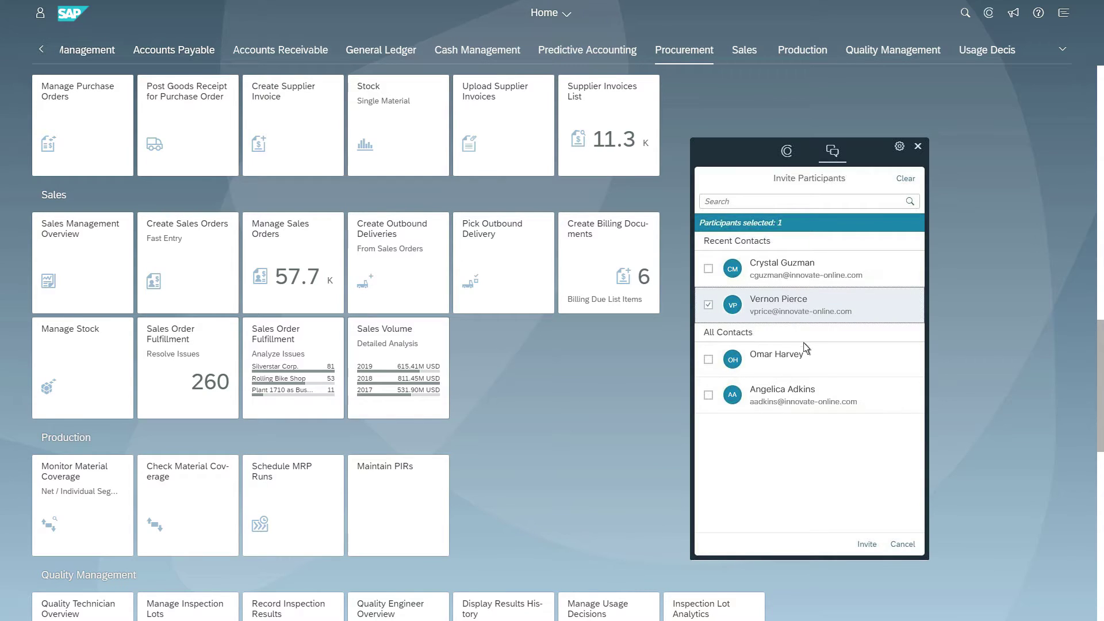
click(864, 543)
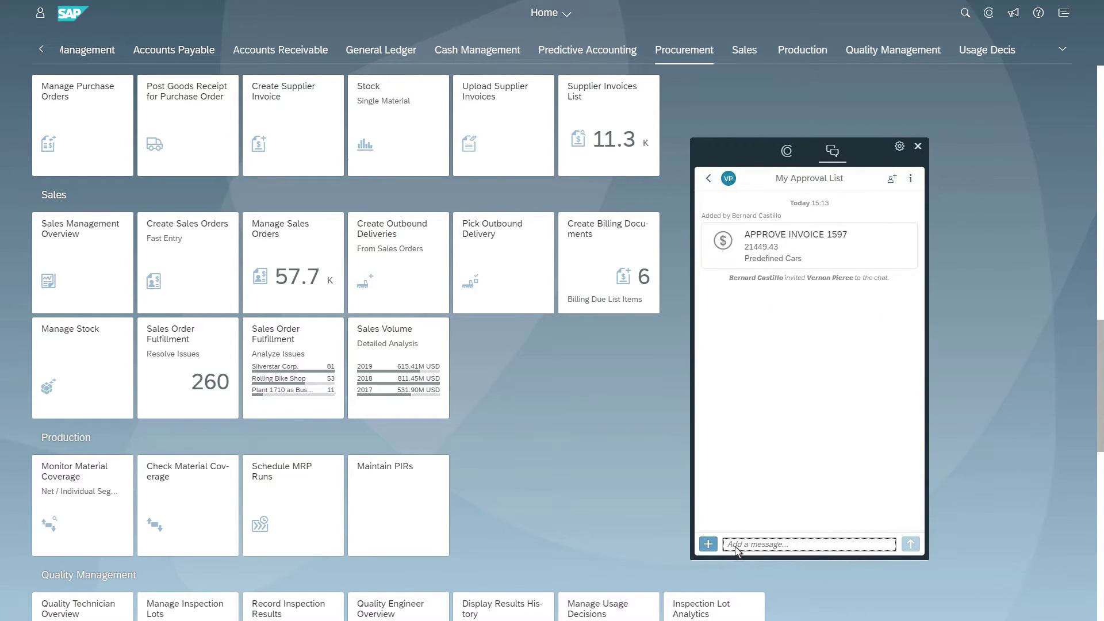
Send 'Please check this invoice.' and 'Can we proceed to pay?' in the chat
text(Please check this invoice.)
key(Return)
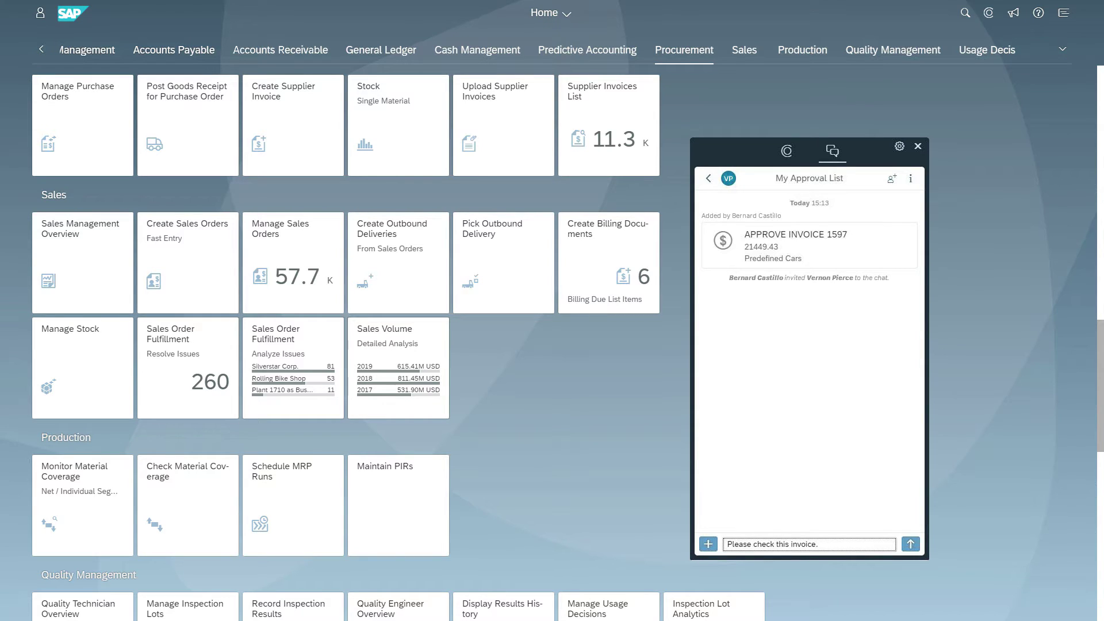
text(Can we proceed to pay?)
key(Return)
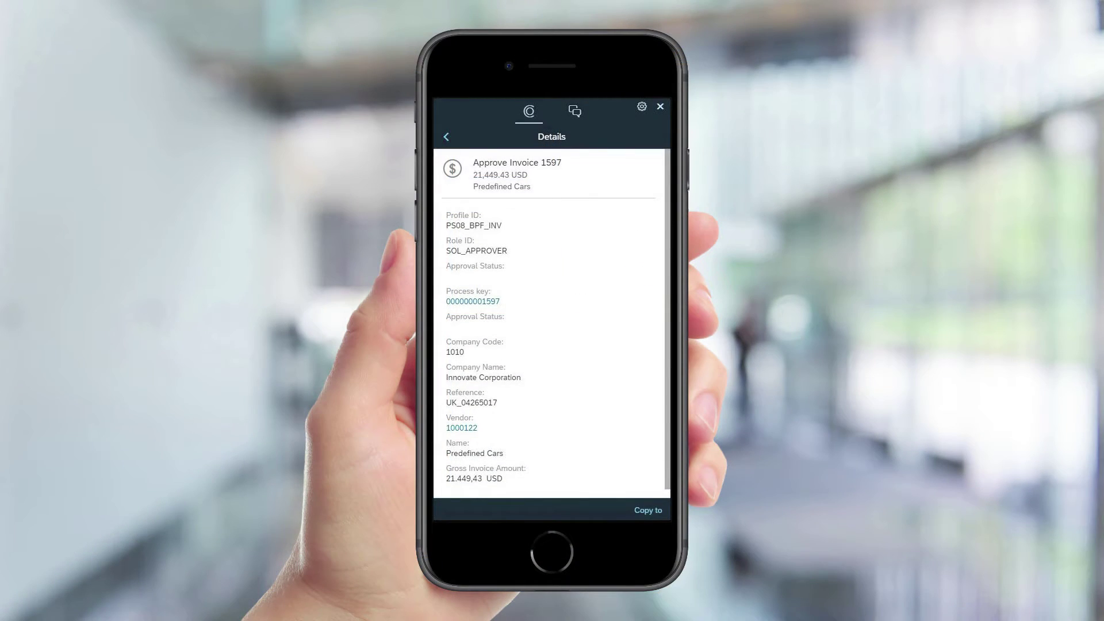
Start a new chat with the AdvertOne and Xerox DocuTech approvals attached
click(446, 136)
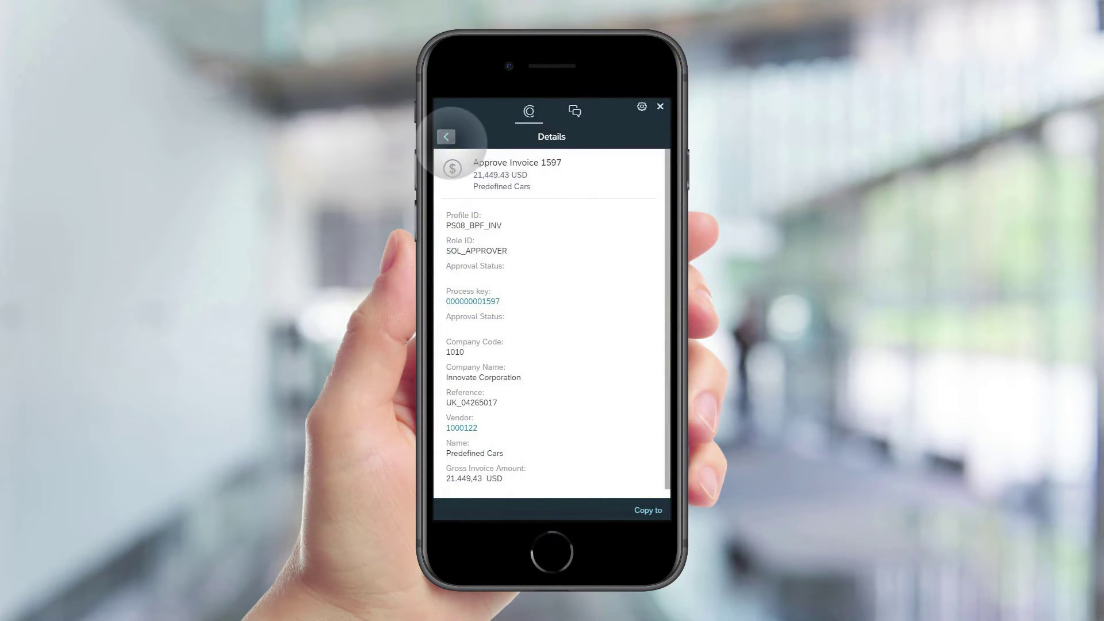
click(575, 111)
click(640, 505)
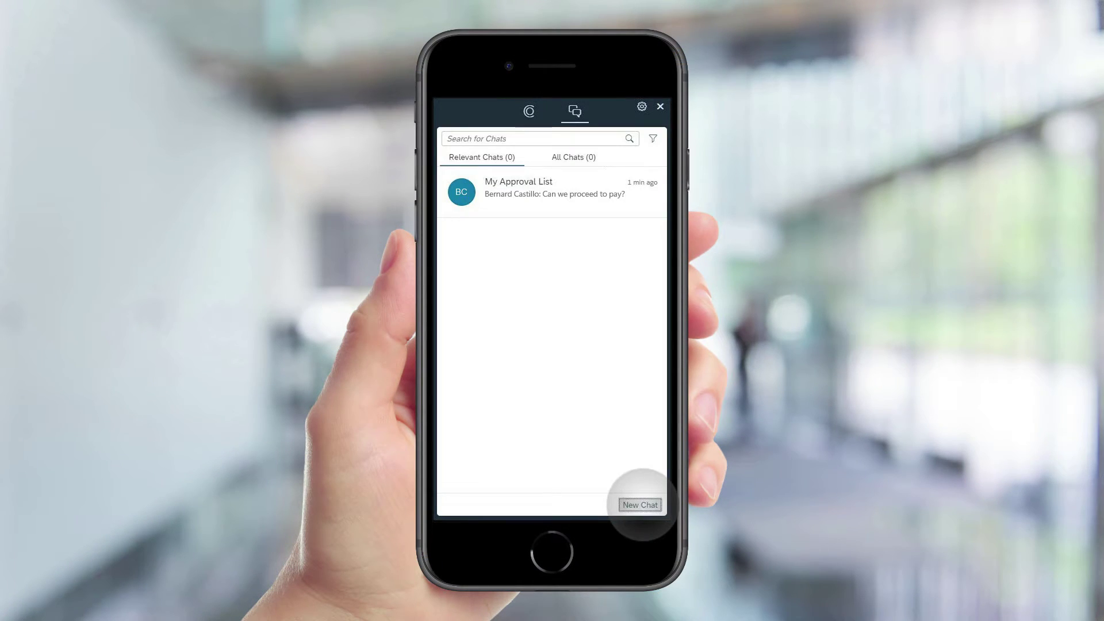
click(451, 504)
click(477, 363)
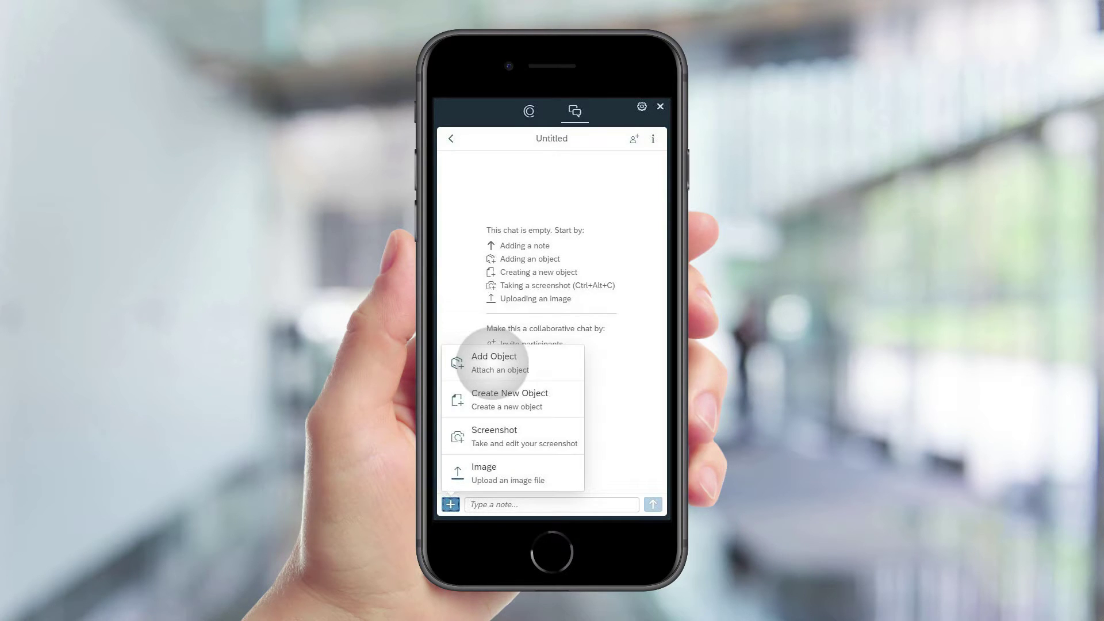
click(451, 230)
click(451, 341)
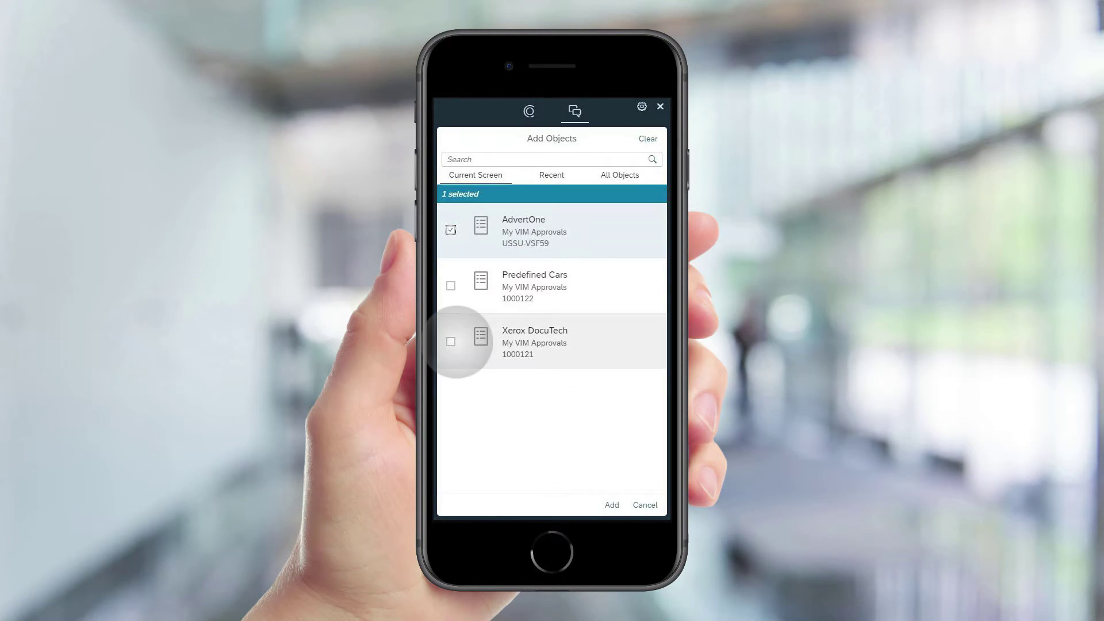
click(611, 505)
Invite two colleagues and send 'Hi Team, please review these invoices. Thanks!'
click(633, 139)
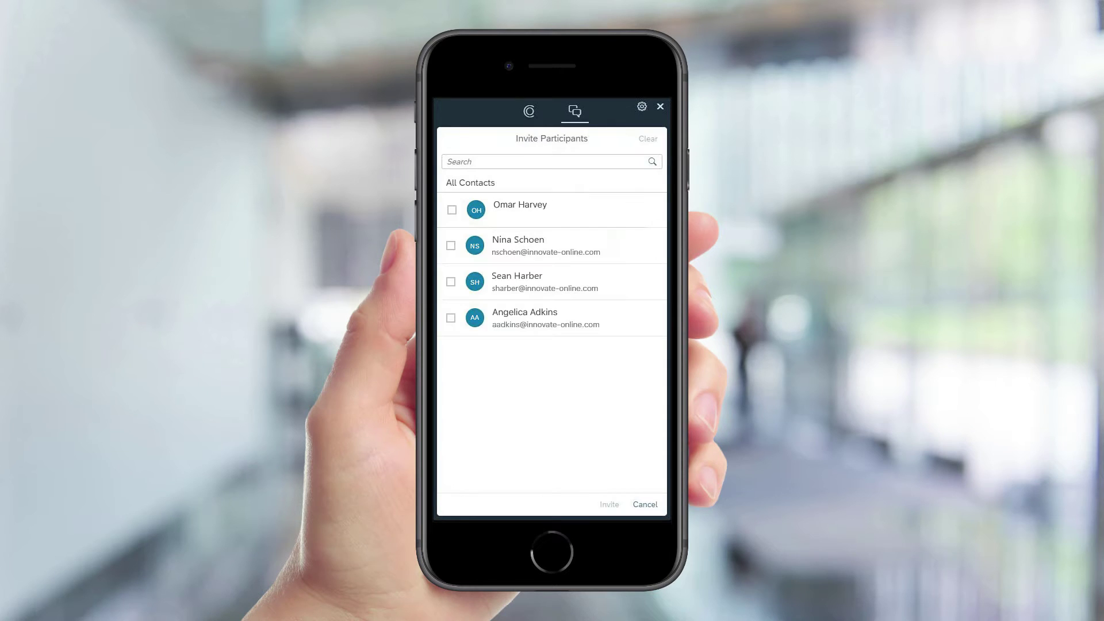
click(451, 246)
click(451, 300)
click(609, 505)
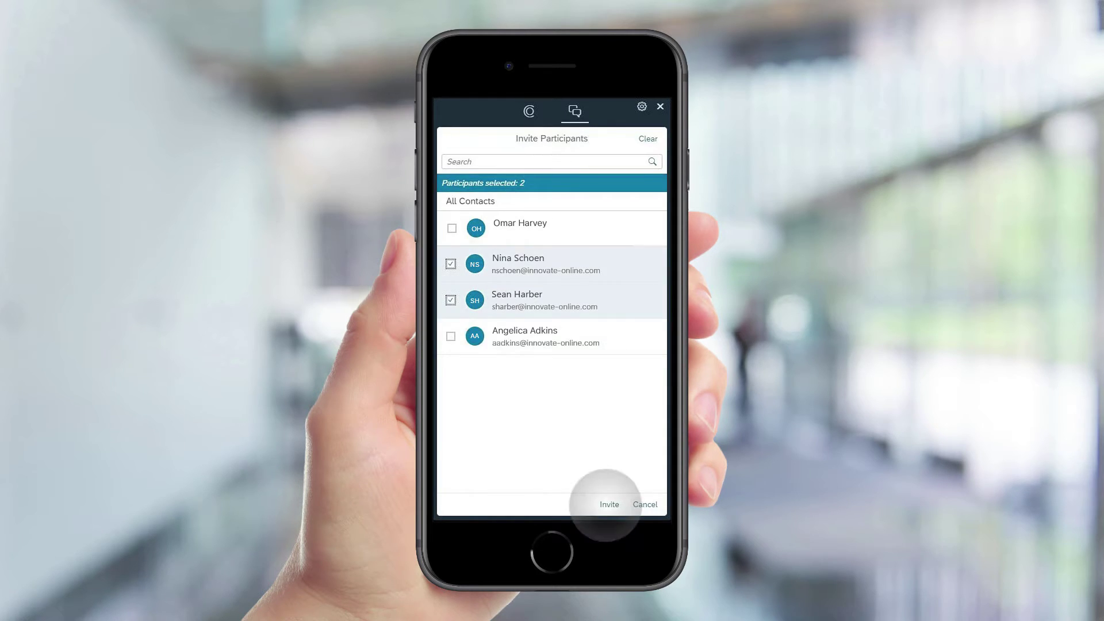
click(496, 504)
text(Hi Team, please review these)
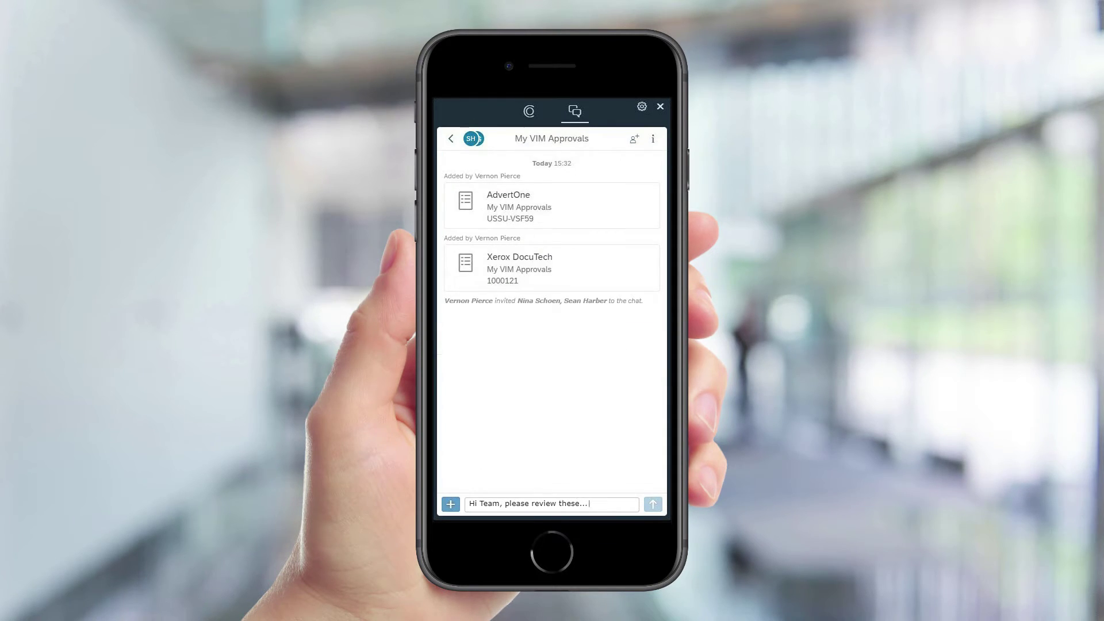
text( invoices. Thanks!)
click(652, 504)
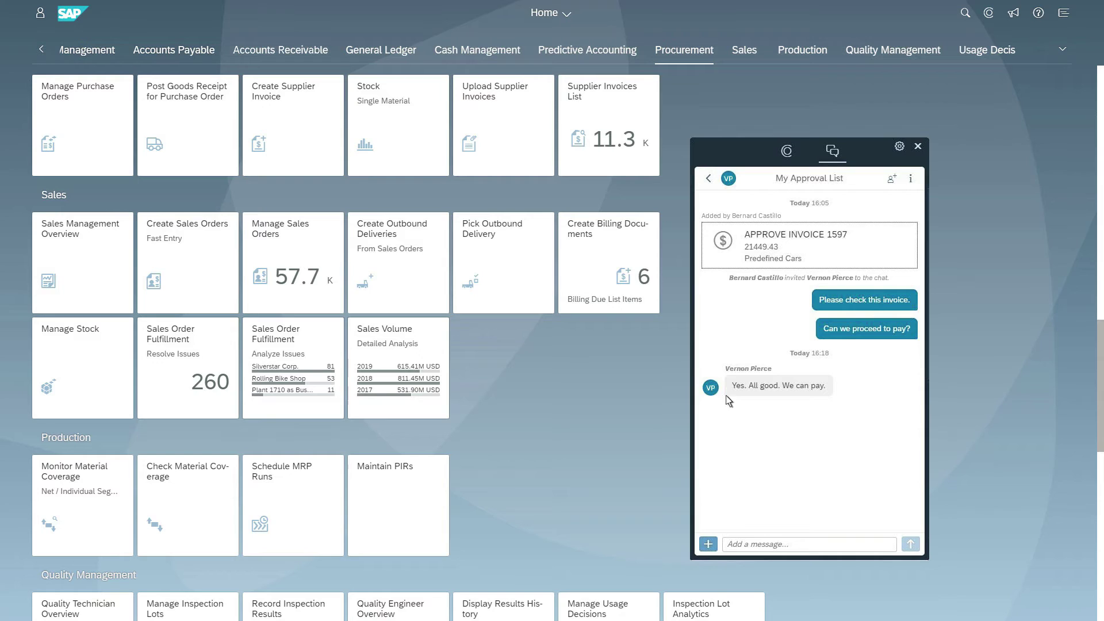
Open invoice 1597 from its chat card in the Approve Supplier Invoice app
click(718, 262)
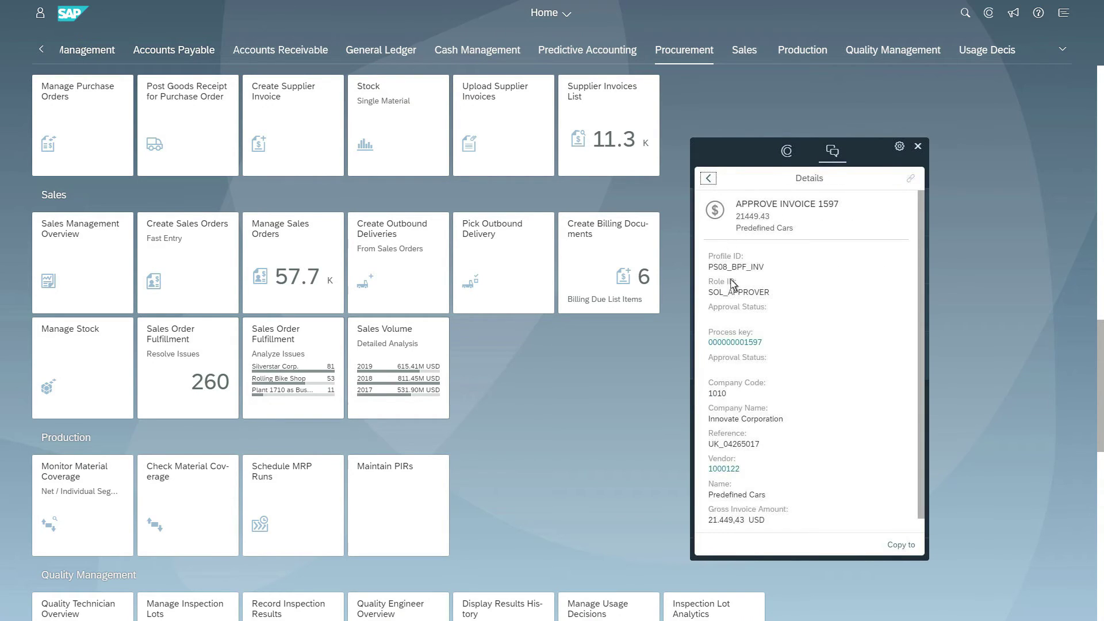
click(743, 343)
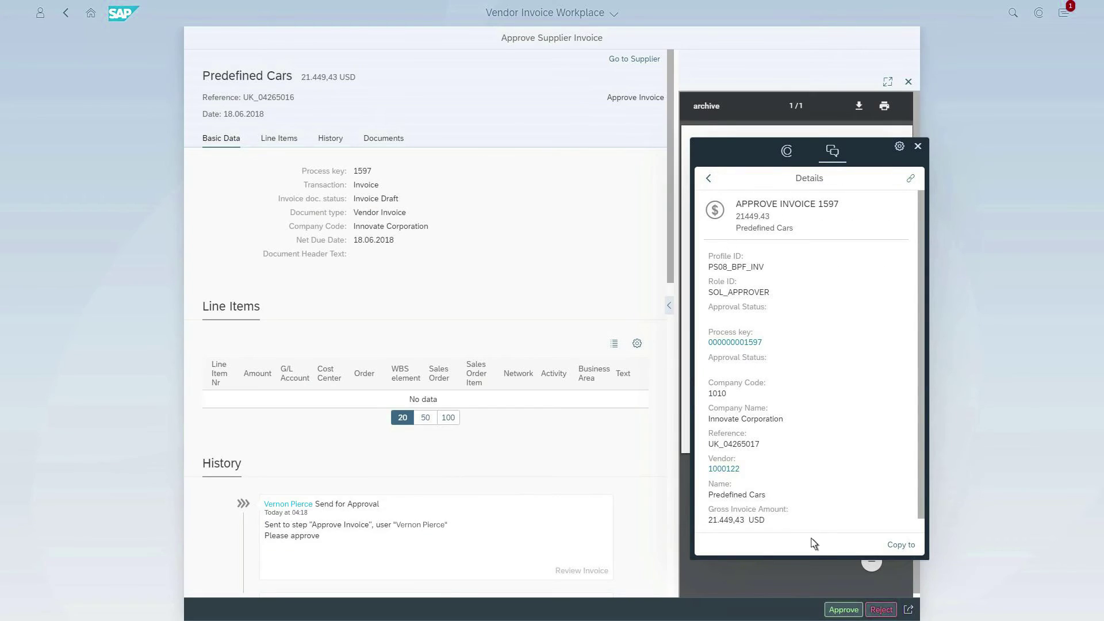